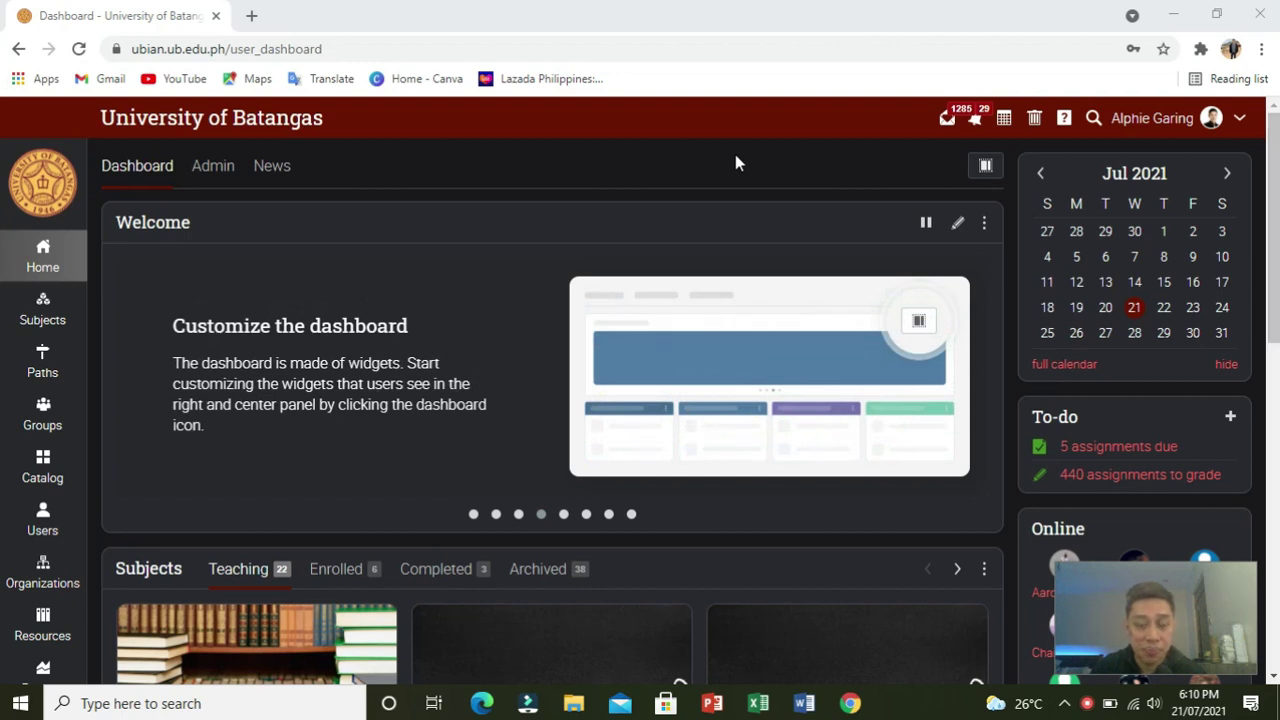
Focus the browser window and scroll through the dashboard to review its widgets
left_click(1276, 195)
left_click_drag(1276, 195, 1276, 365)
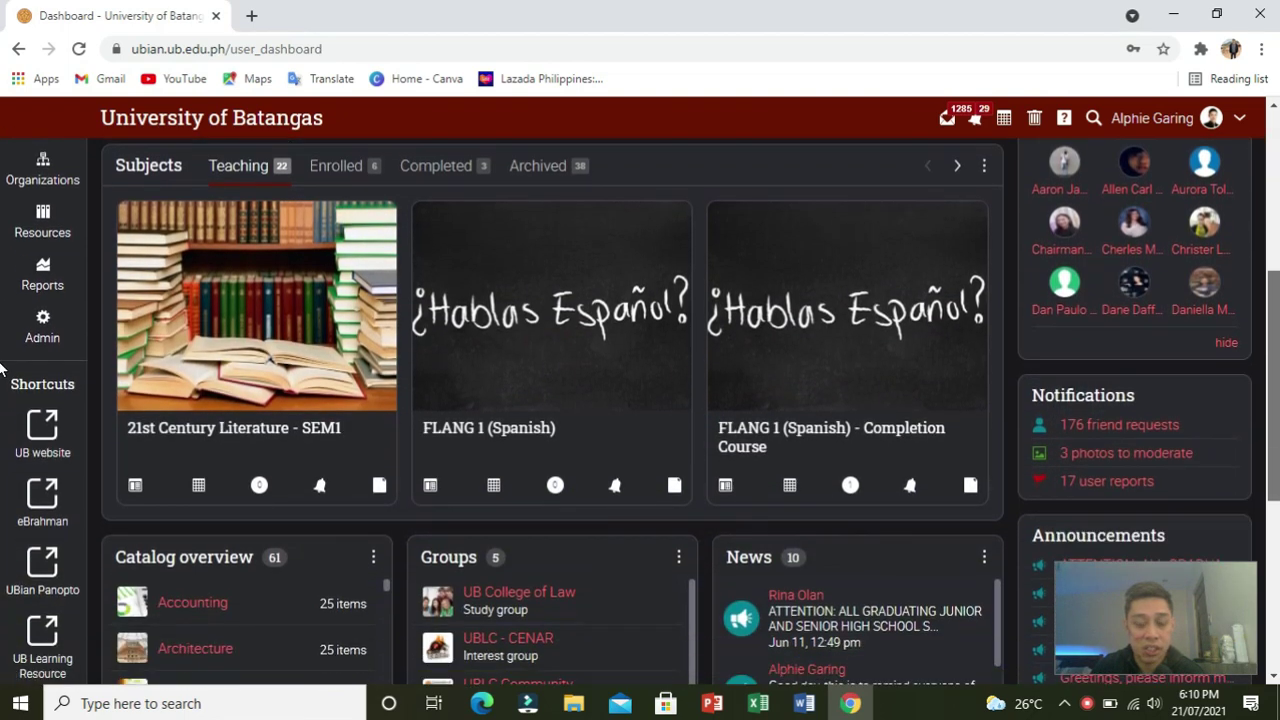
scroll(3, 370, "down", 3)
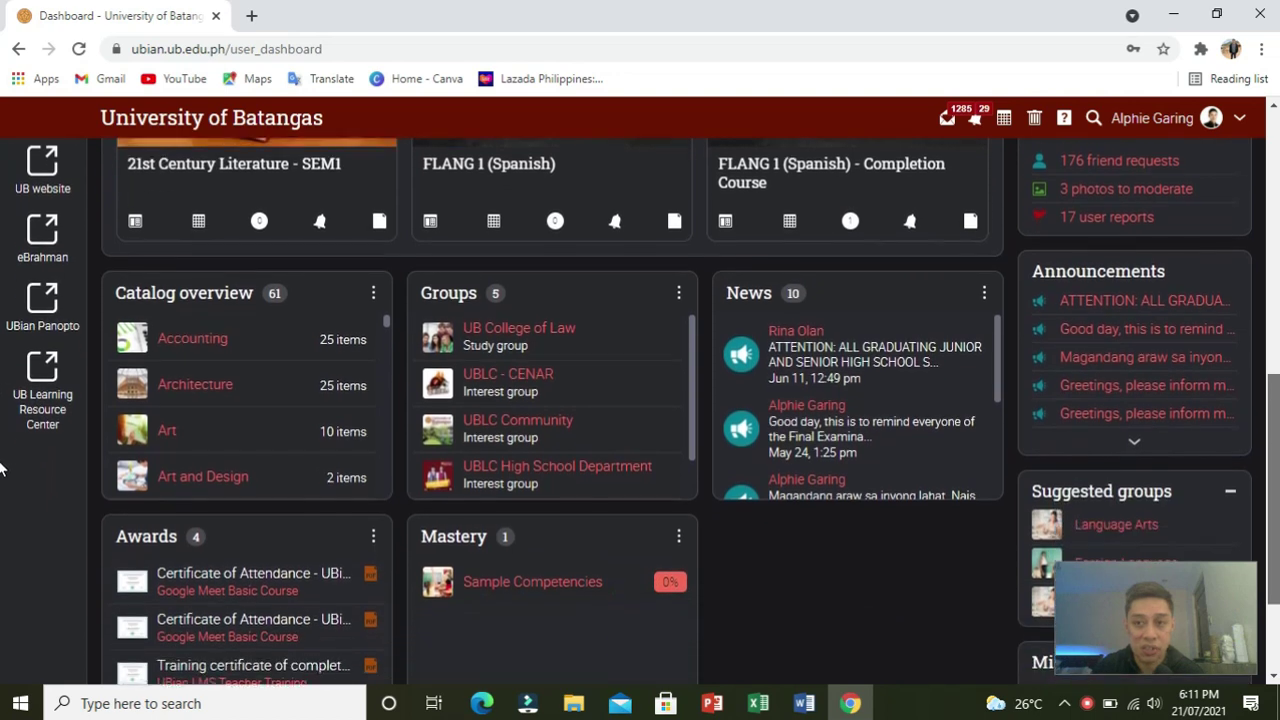
scroll(3, 467, "down", 1)
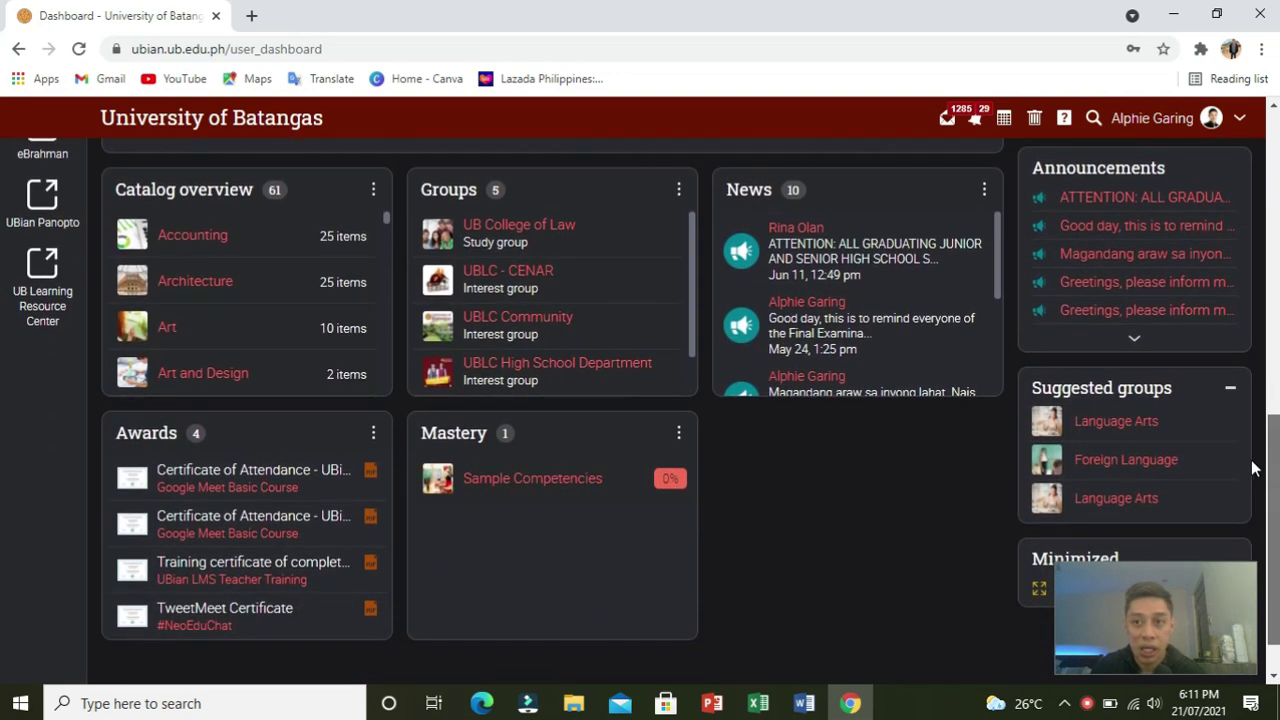
scroll(3, 457, "up", 6)
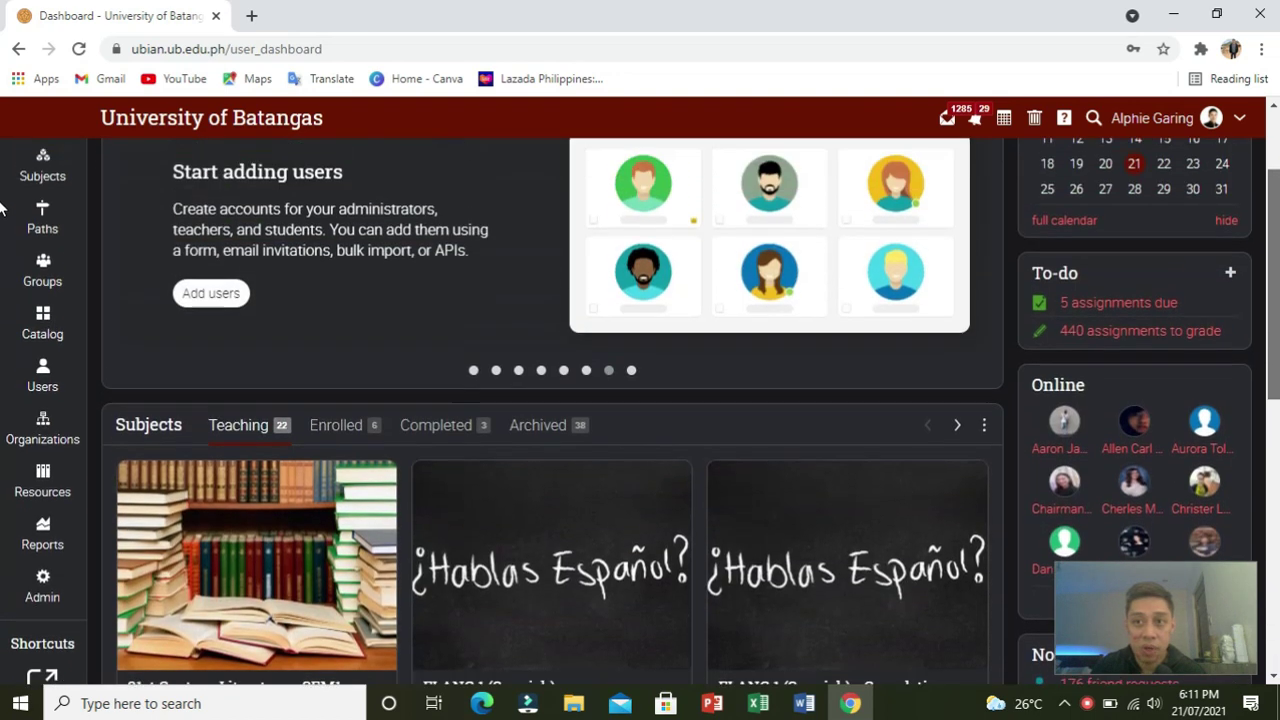
scroll(3, 208, "up", 2)
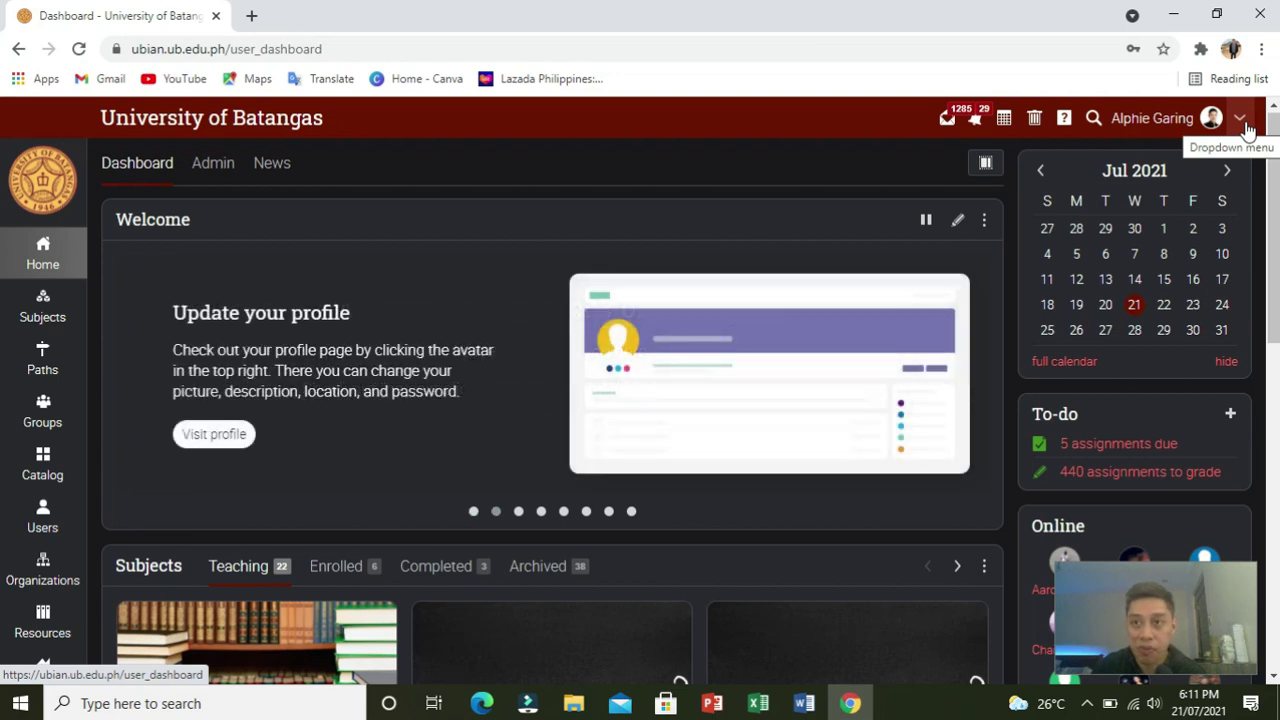
Switch the dashboard to the light theme, then back to dark mode
left_click(1240, 120)
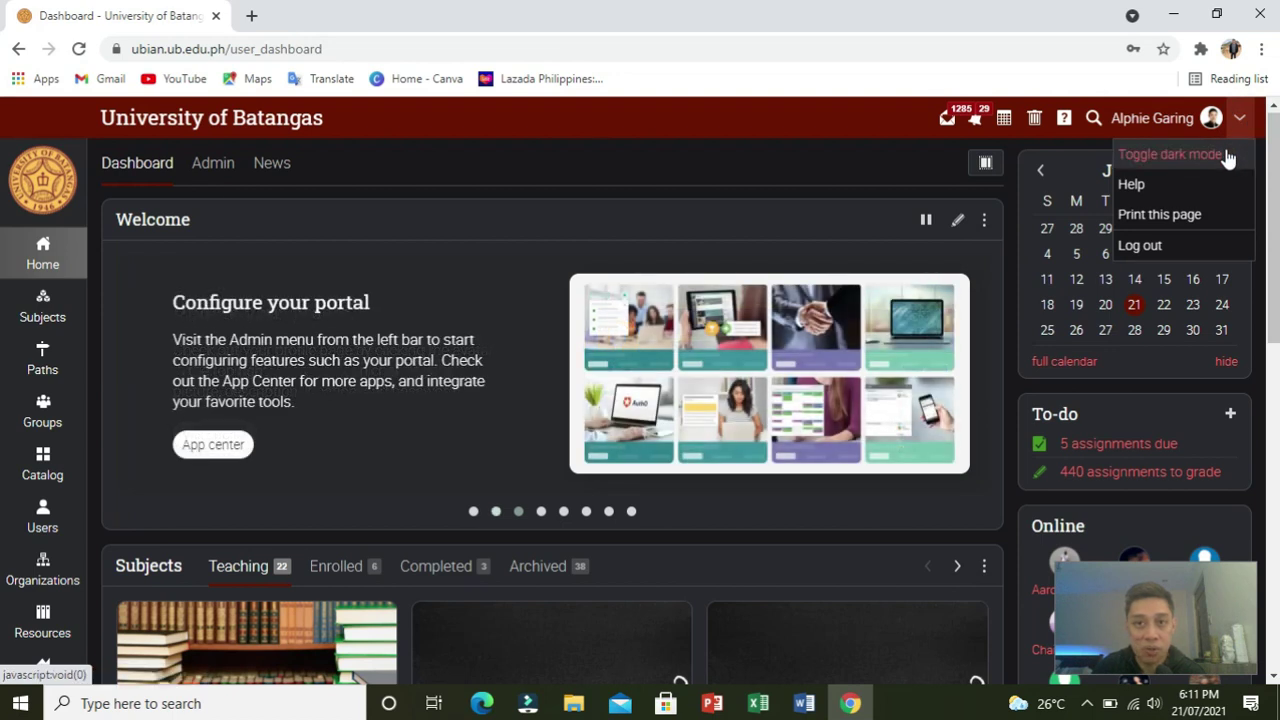
left_click(1227, 156)
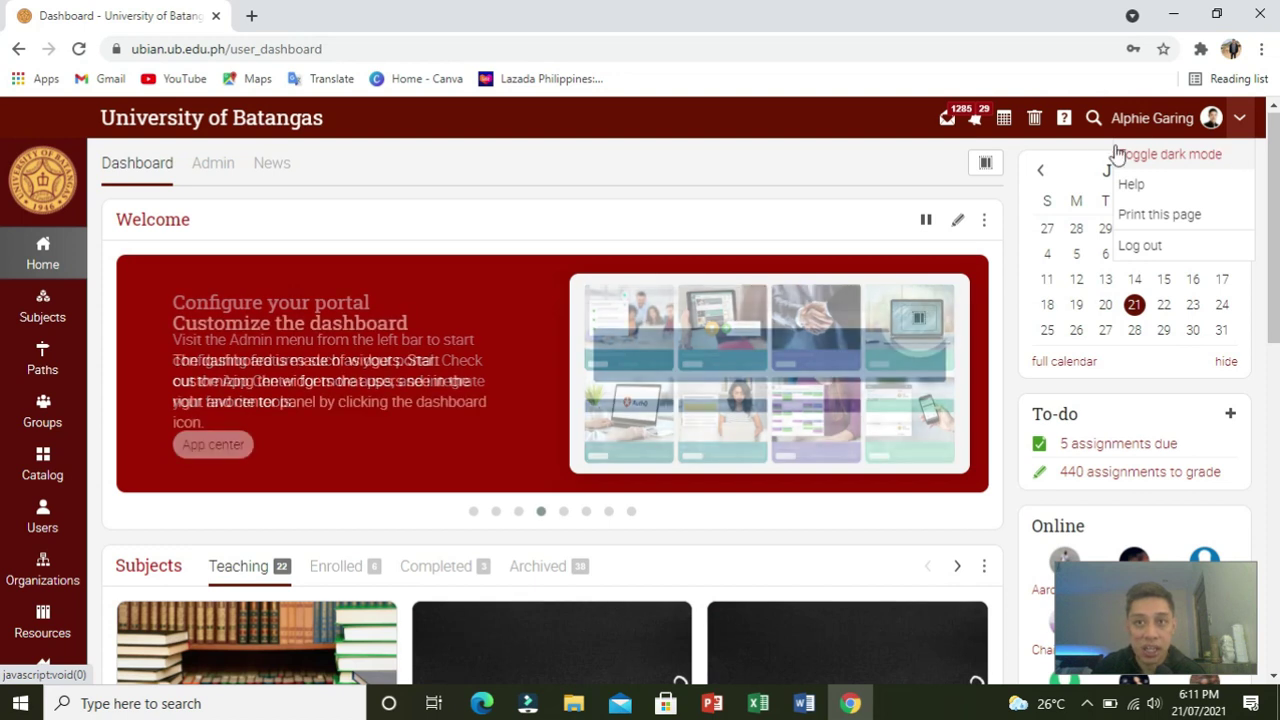
left_click(822, 166)
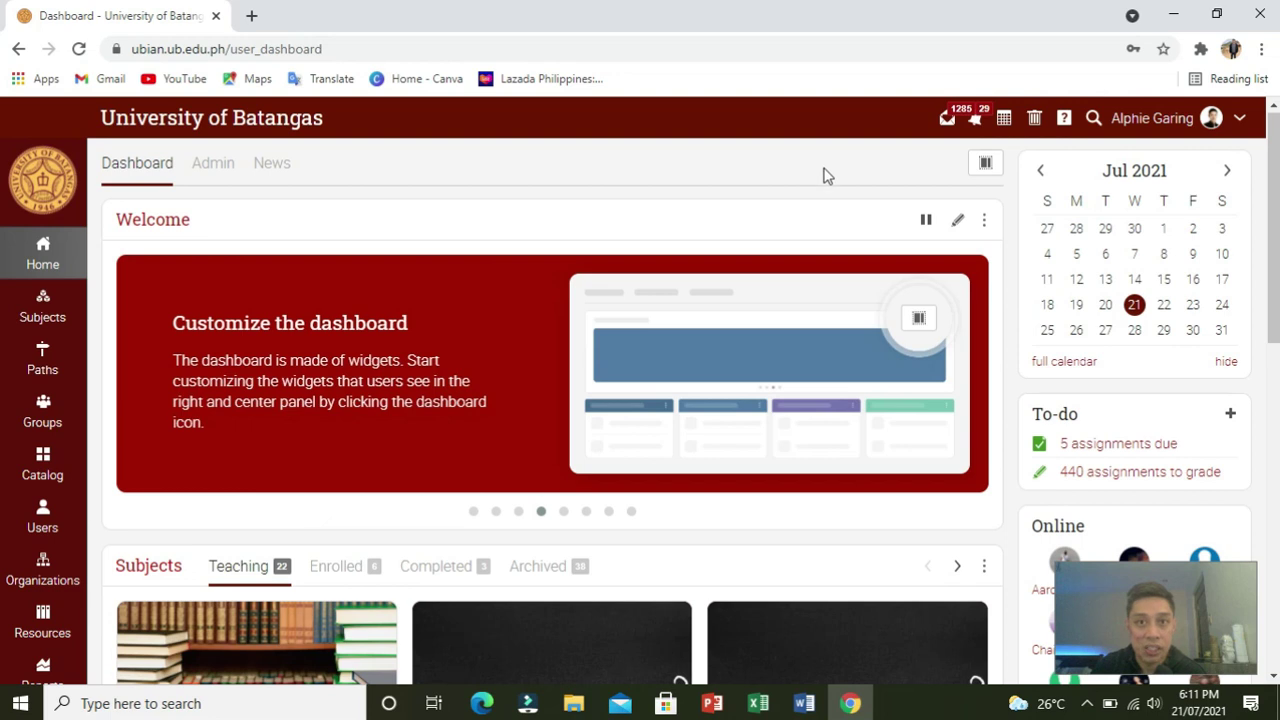
left_click(1247, 120)
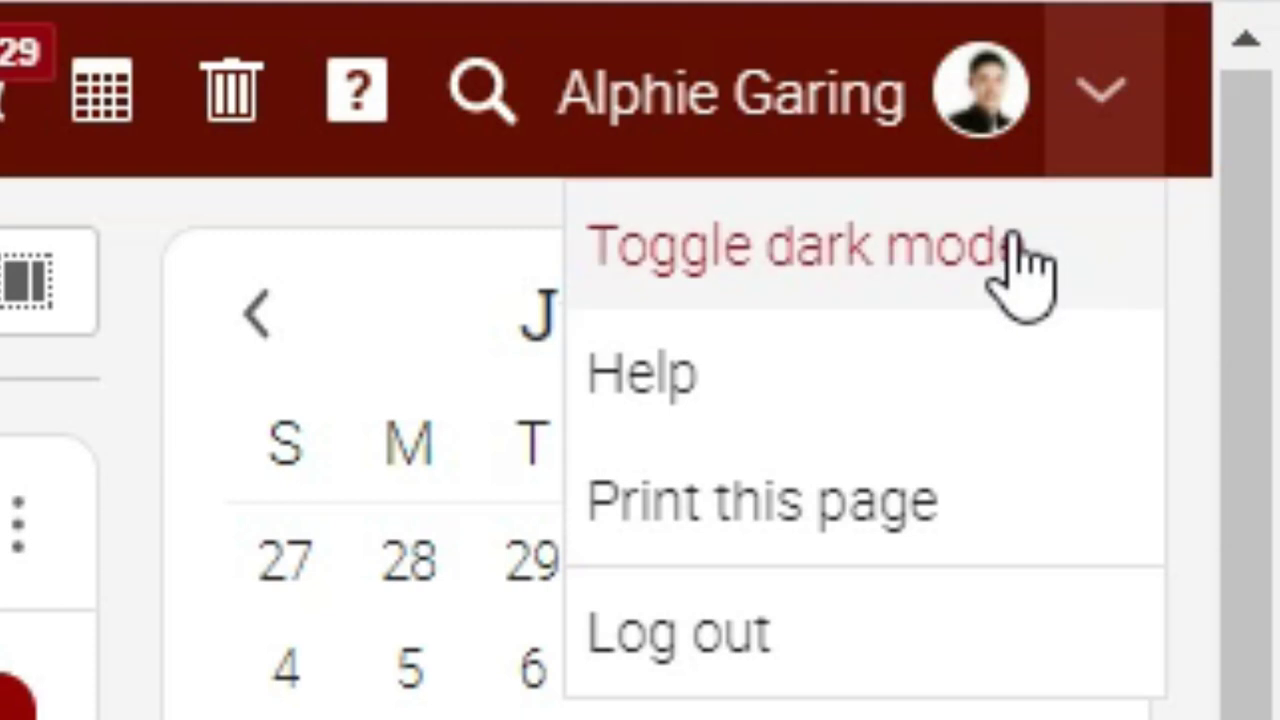
left_click(1015, 255)
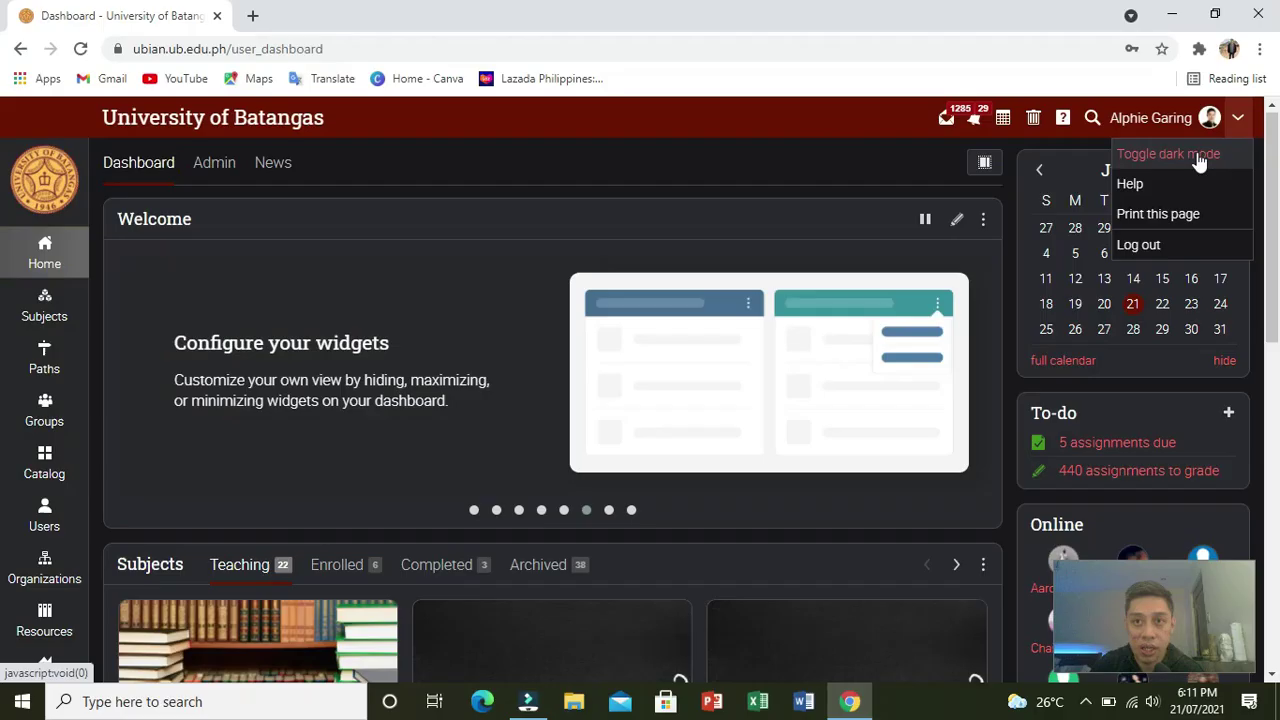
left_click(856, 160)
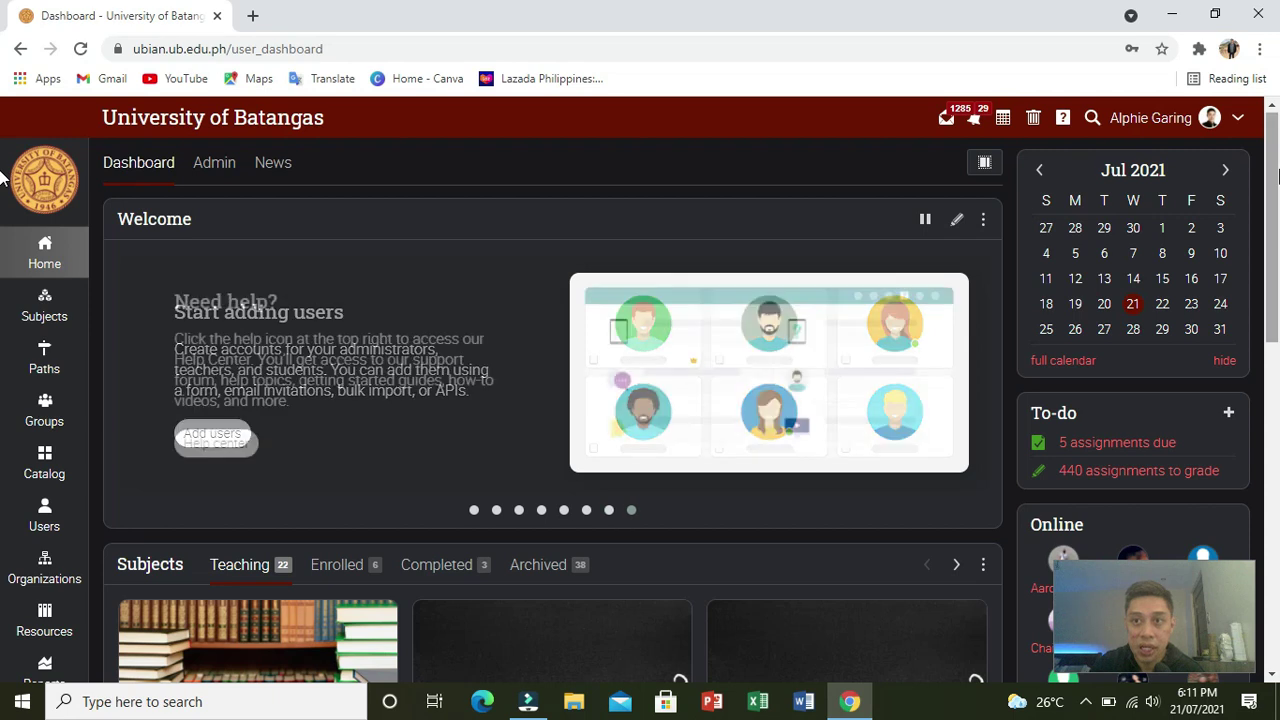
Hide the Mastery widget from the dashboard
scroll(3, 185, "down", 1)
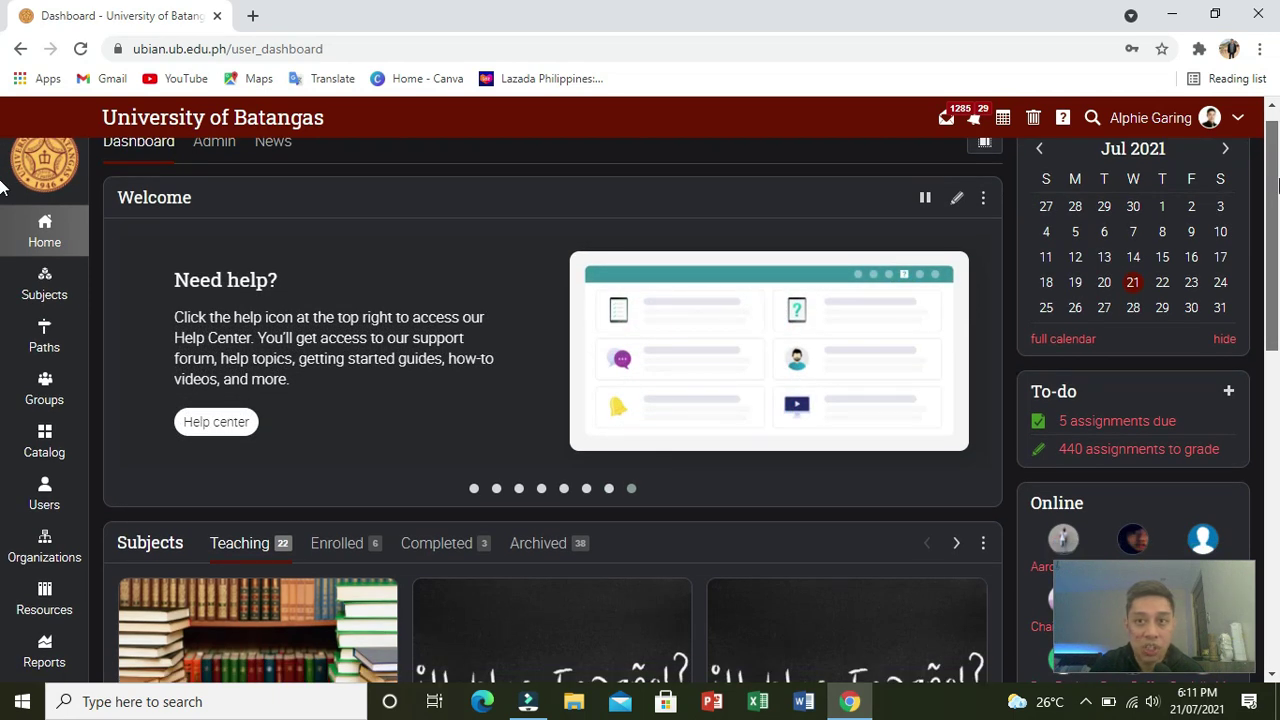
scroll(3, 185, "up", 1)
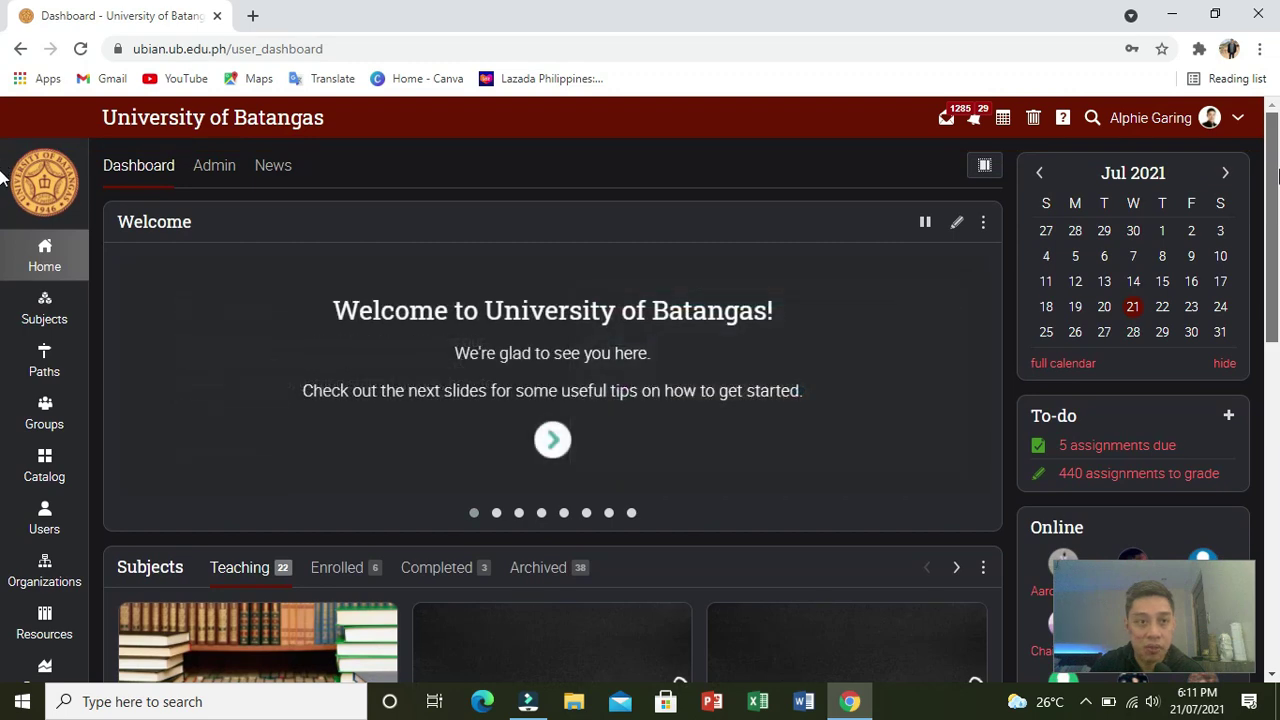
scroll(3, 210, "down", 1)
scroll(3, 225, "down", 5)
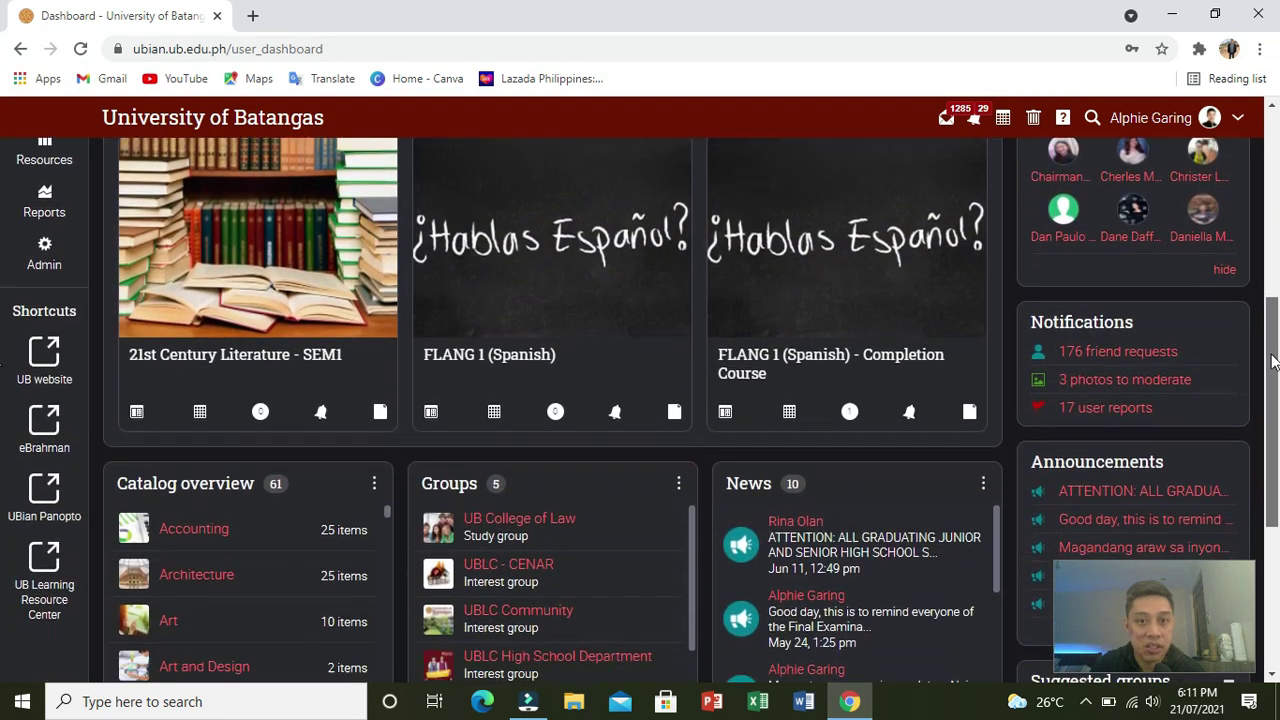
scroll(3, 405, "down", 1)
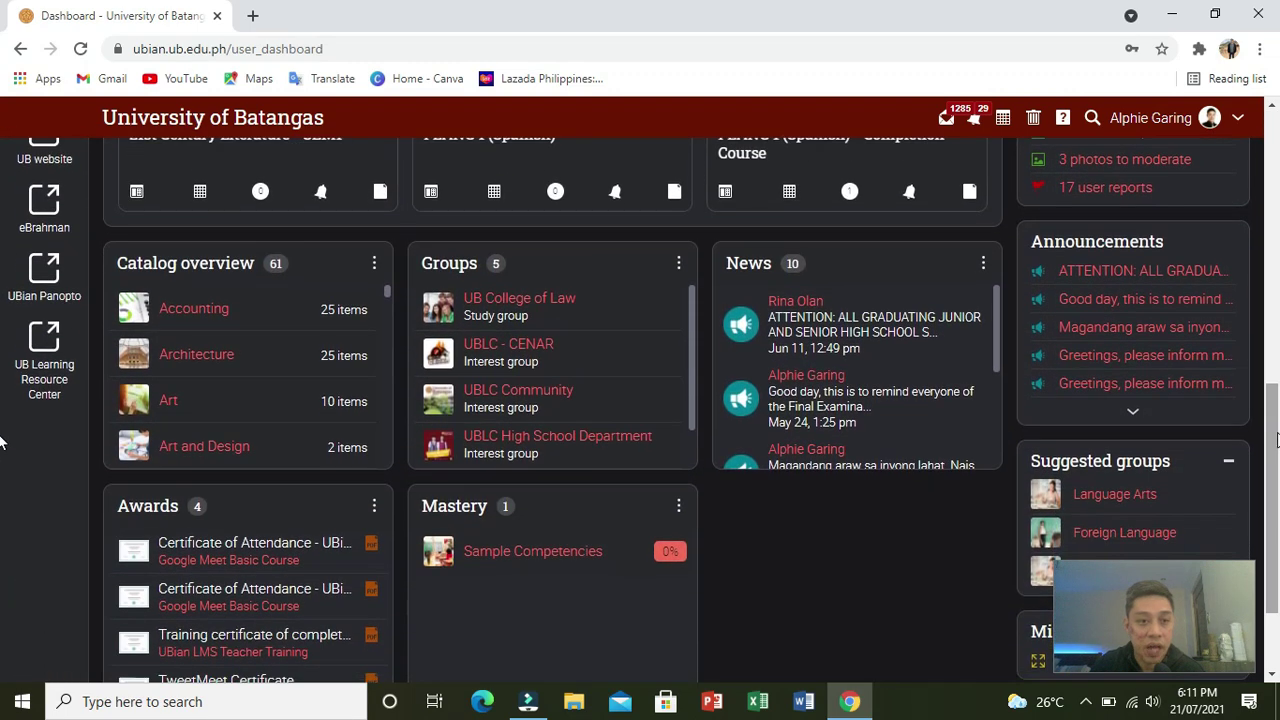
scroll(3, 430, "down", 1)
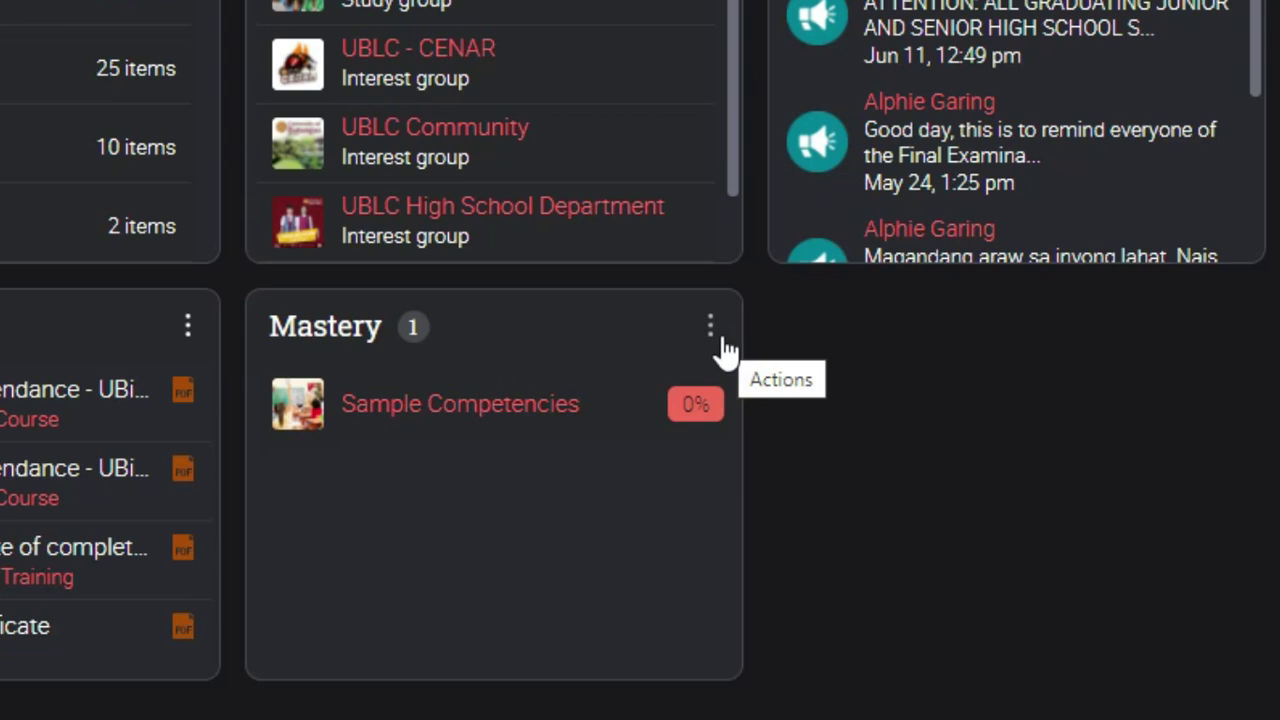
left_click(722, 338)
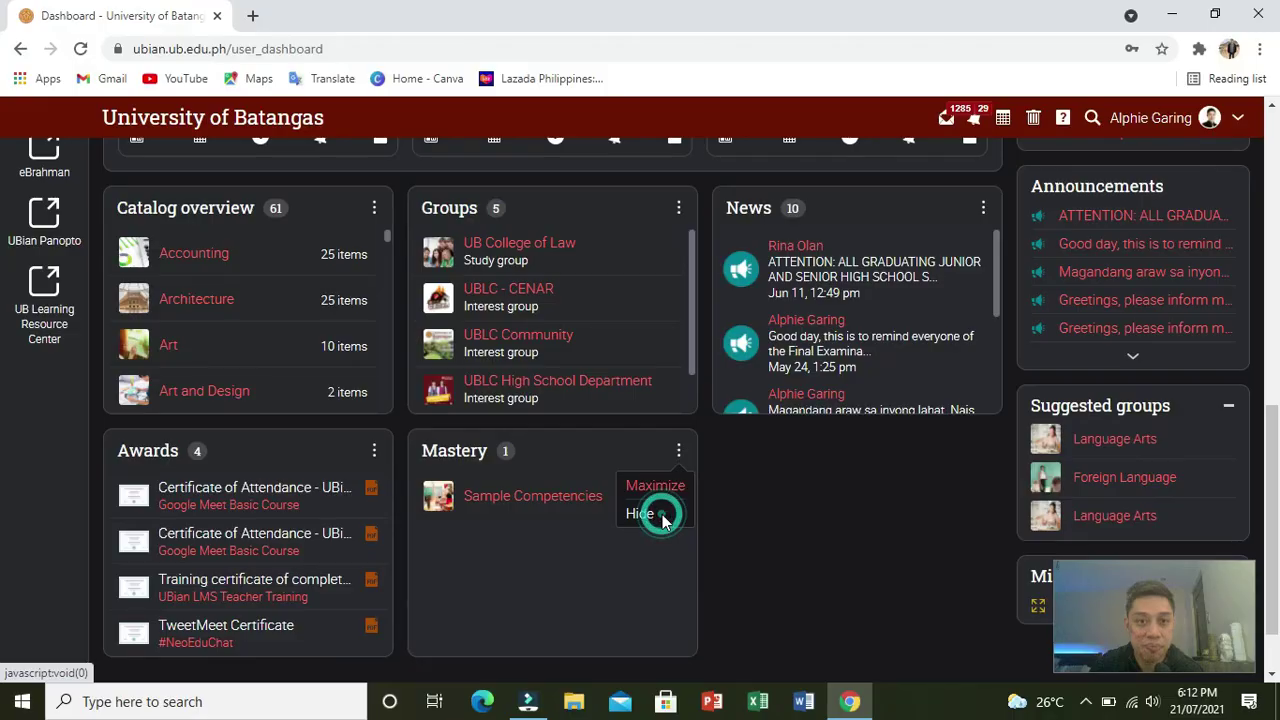
left_click(684, 448)
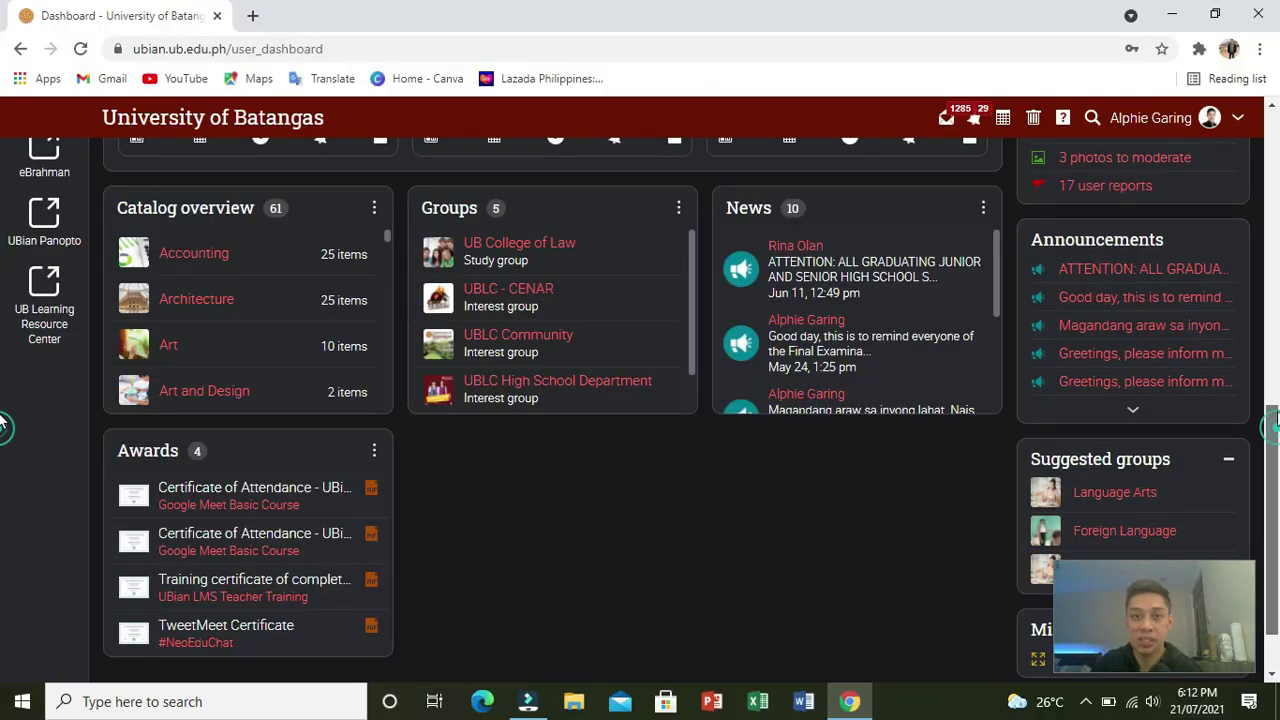
Hide the Awards widget, leaving Catalog overview, Groups and News
scroll(3, 258, "up", 4)
scroll(3, 258, "up", 1)
scroll(3, 345, "down", 3)
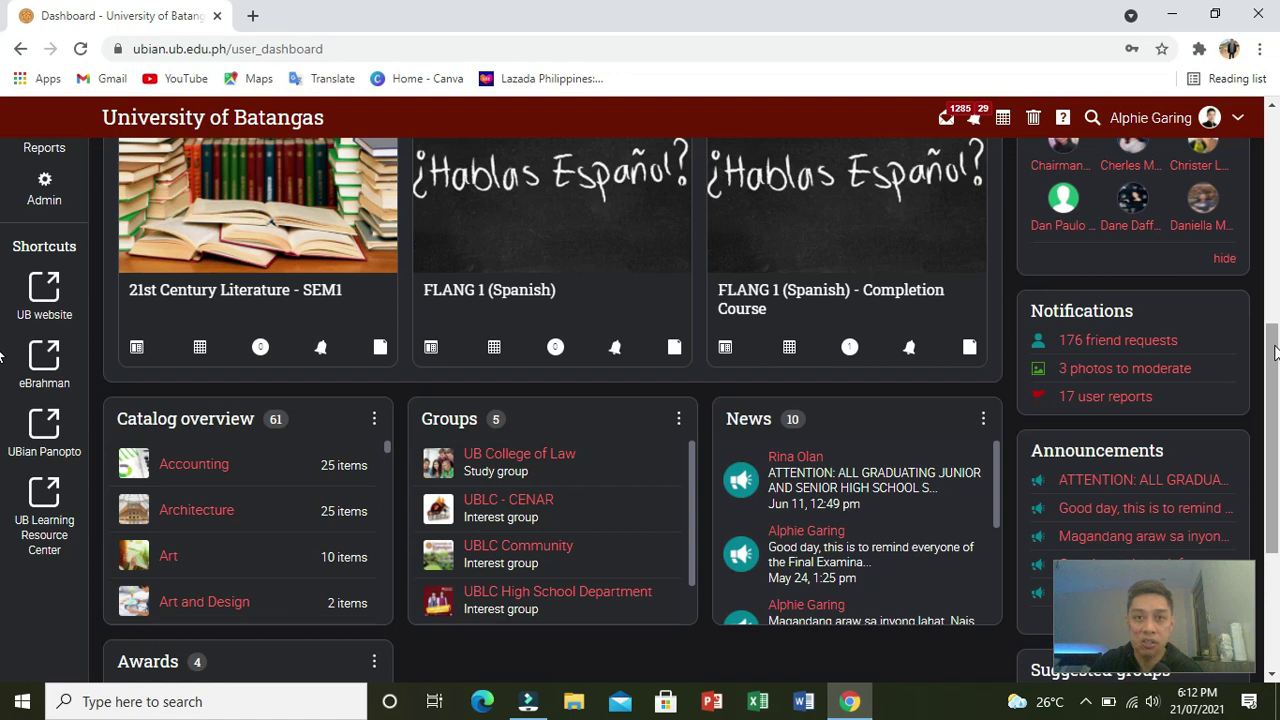
left_click_drag(1275, 350, 1218, 438)
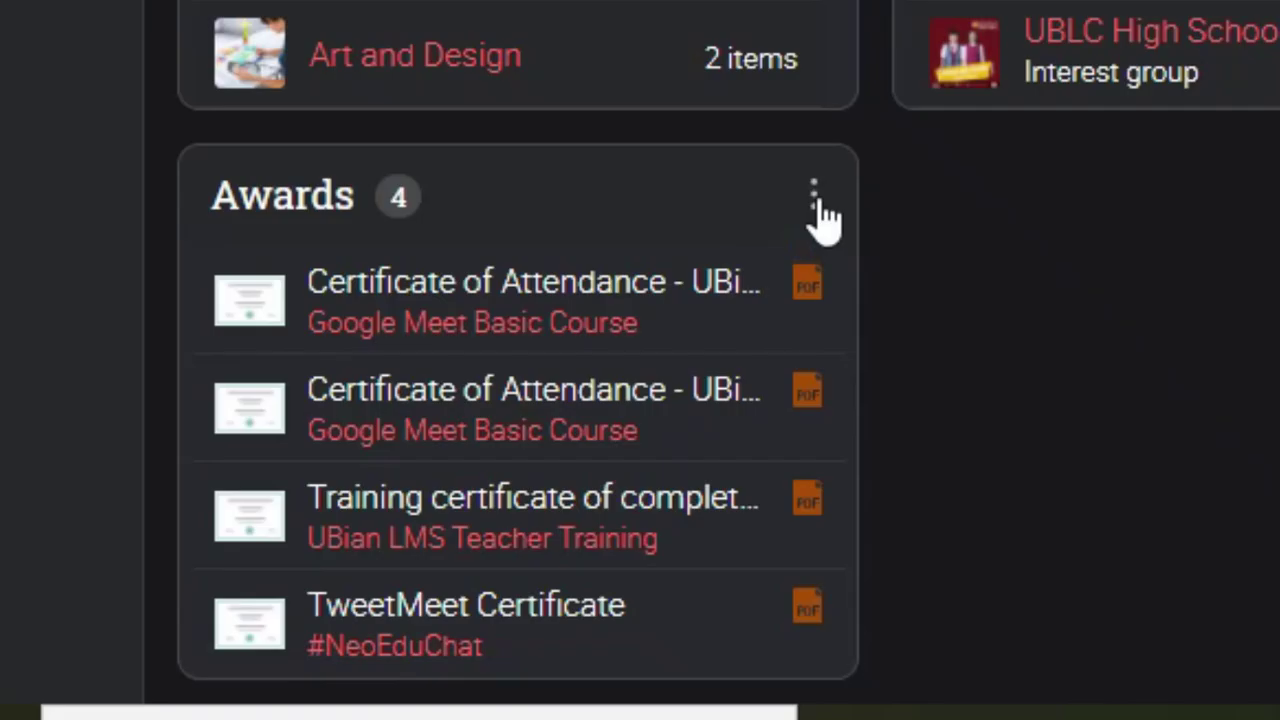
left_click(815, 205)
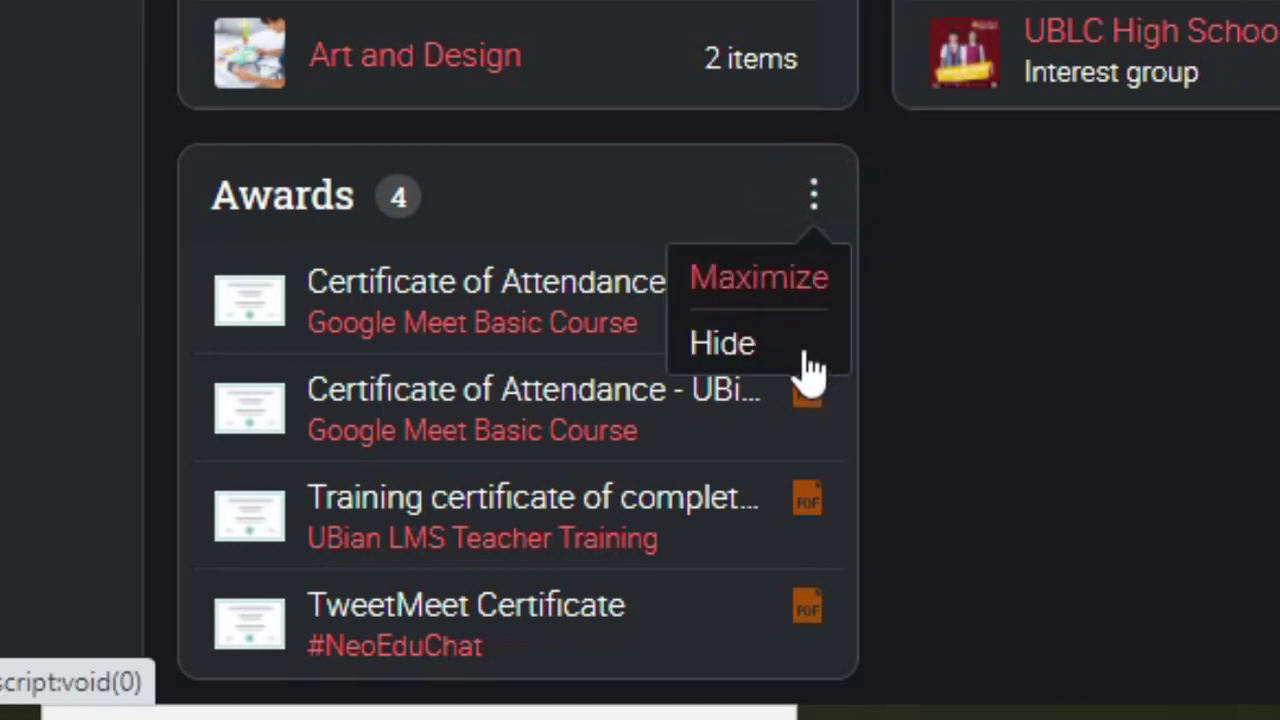
left_click(806, 350)
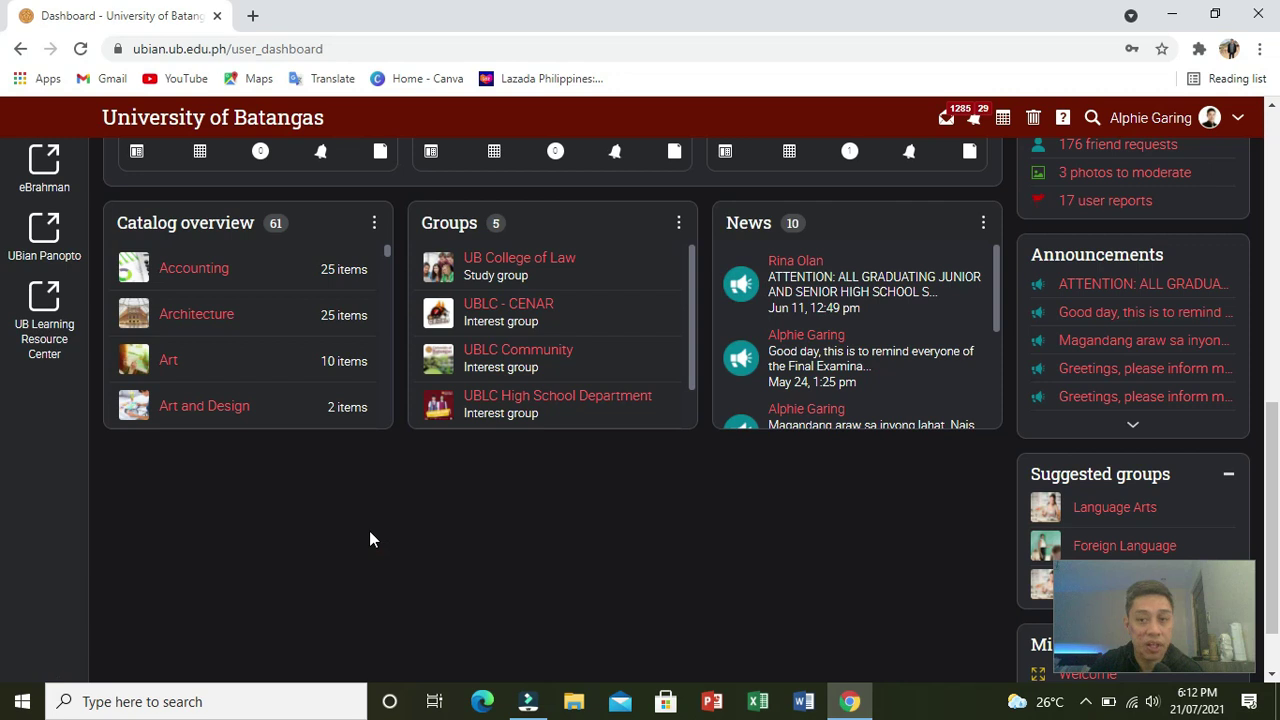
Restore the Awards widget from the Hidden widgets list, keeping Mastery hidden
left_click_drag(1272, 525, 1277, 194)
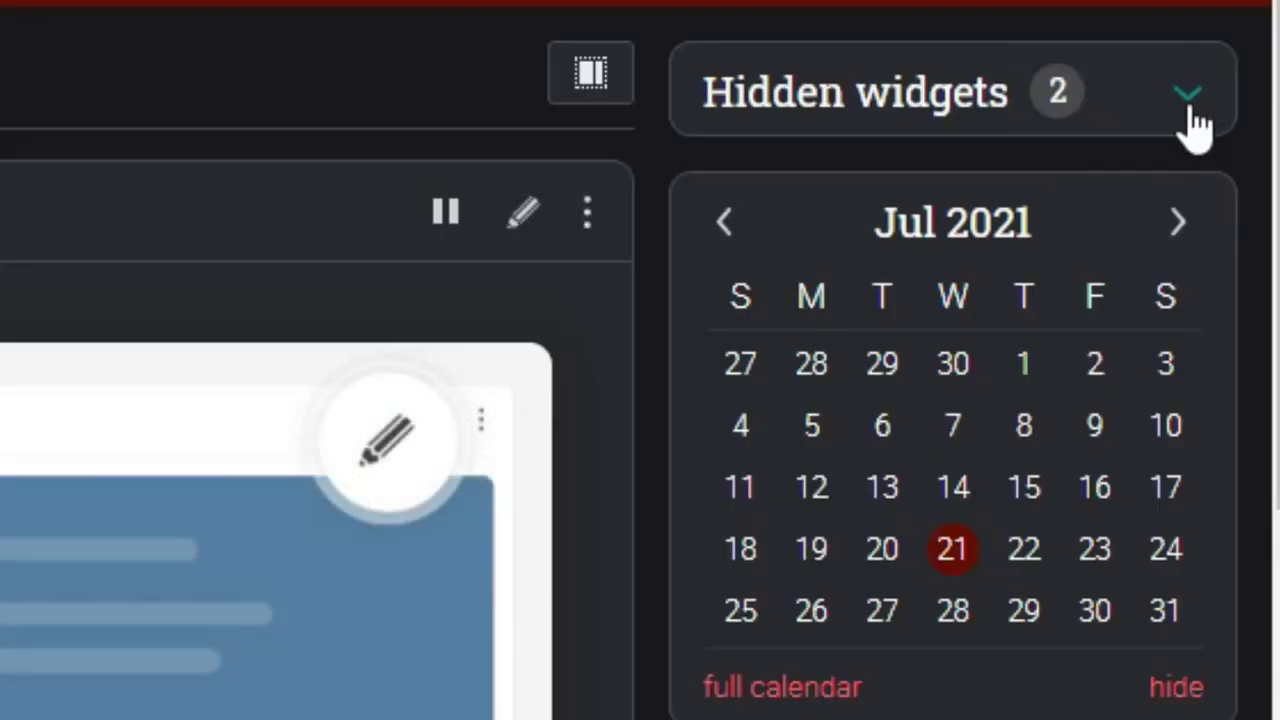
left_click(1188, 96)
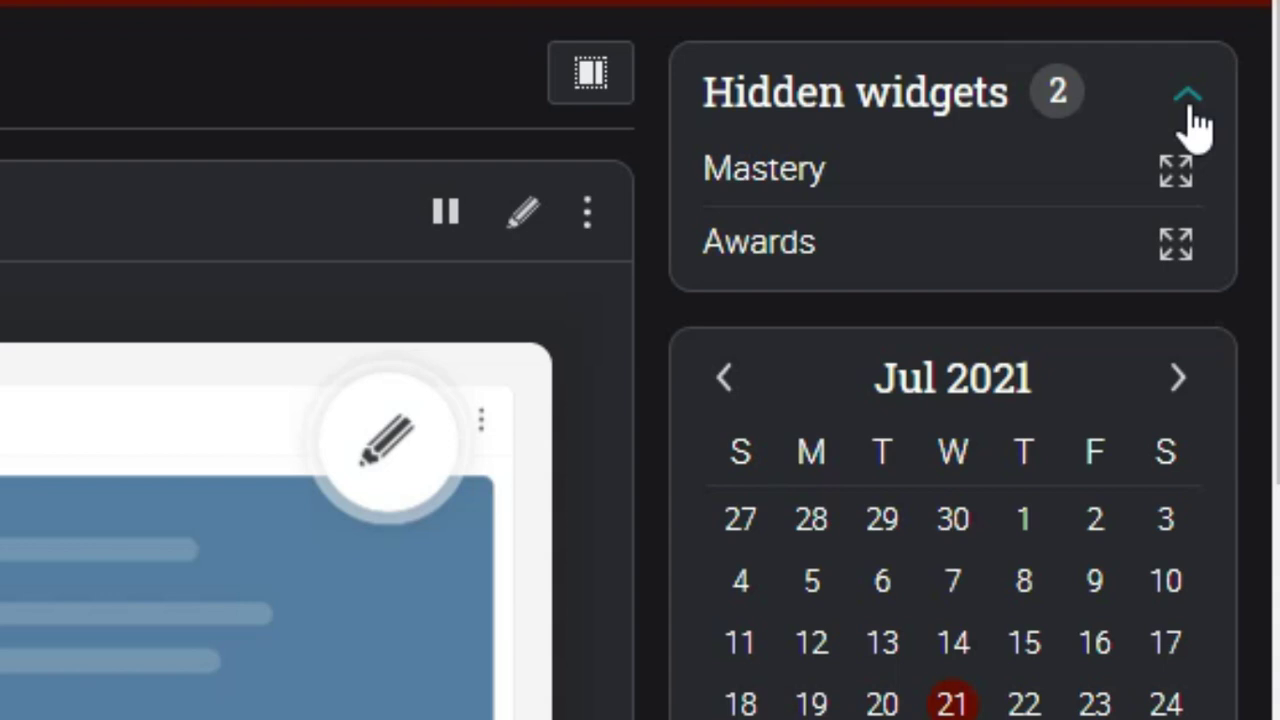
left_click(1178, 248)
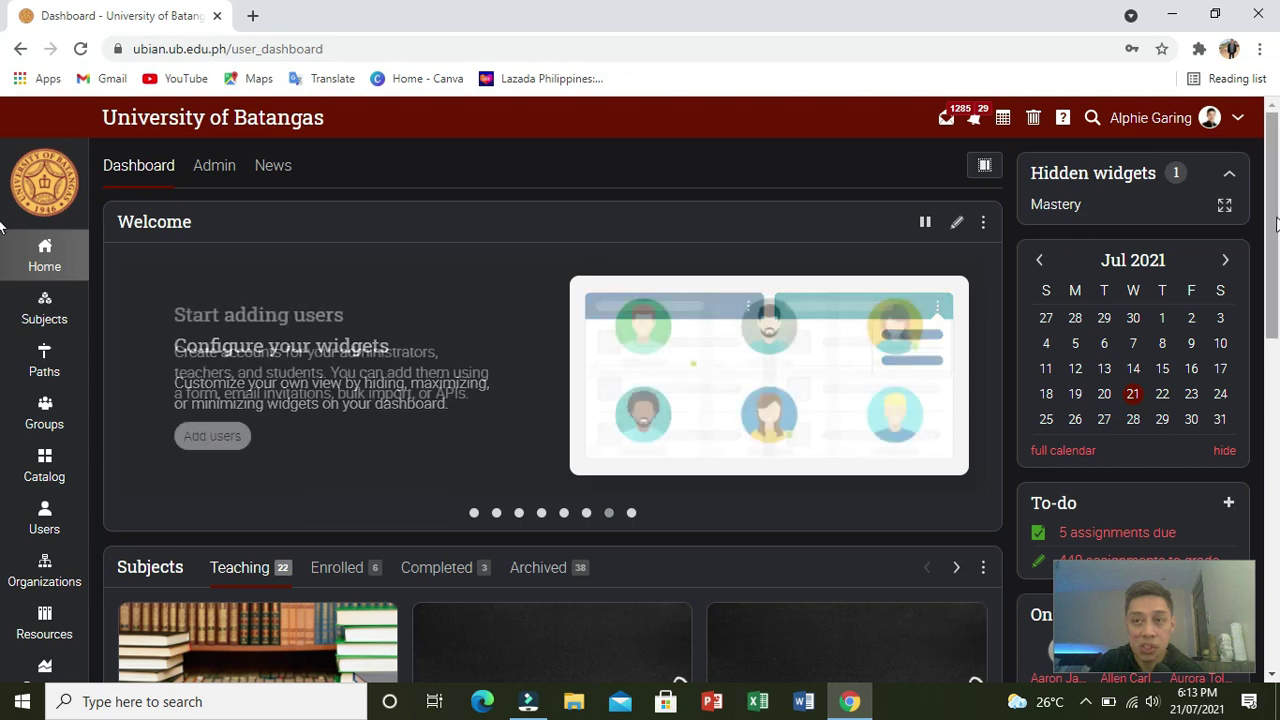
left_click_drag(1277, 220, 1276, 535)
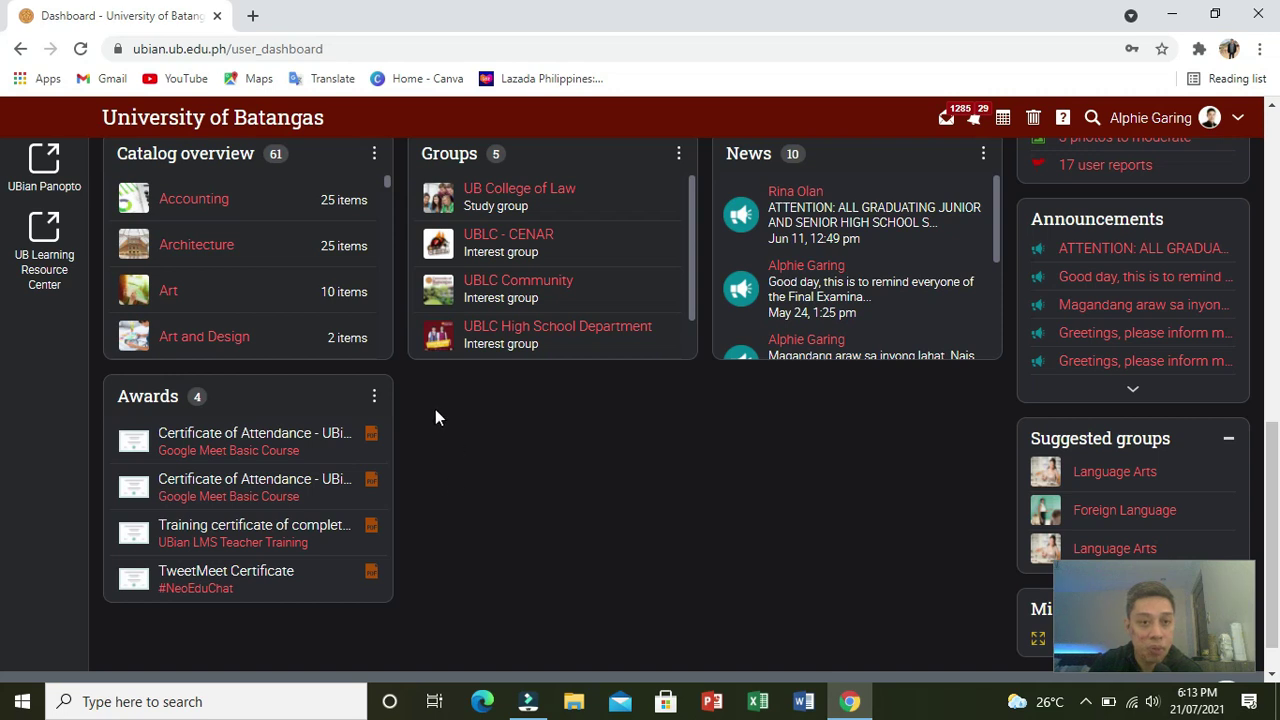
left_click(375, 398)
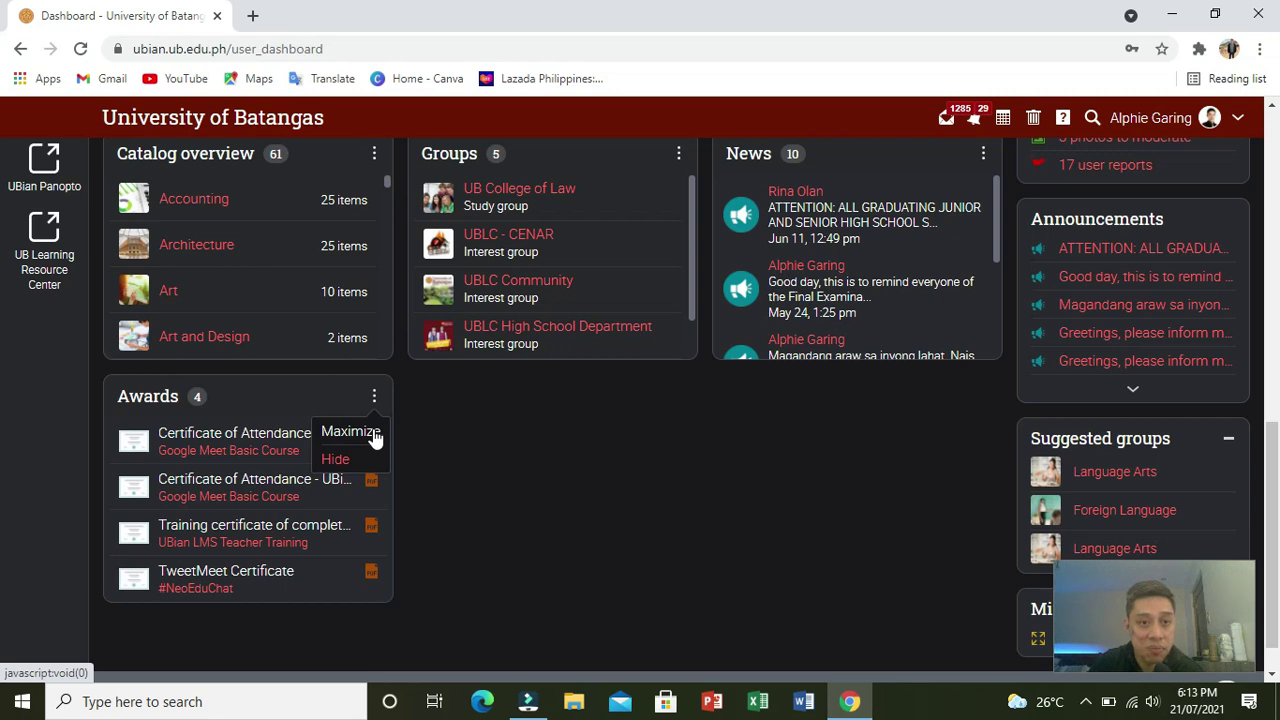
left_click(372, 434)
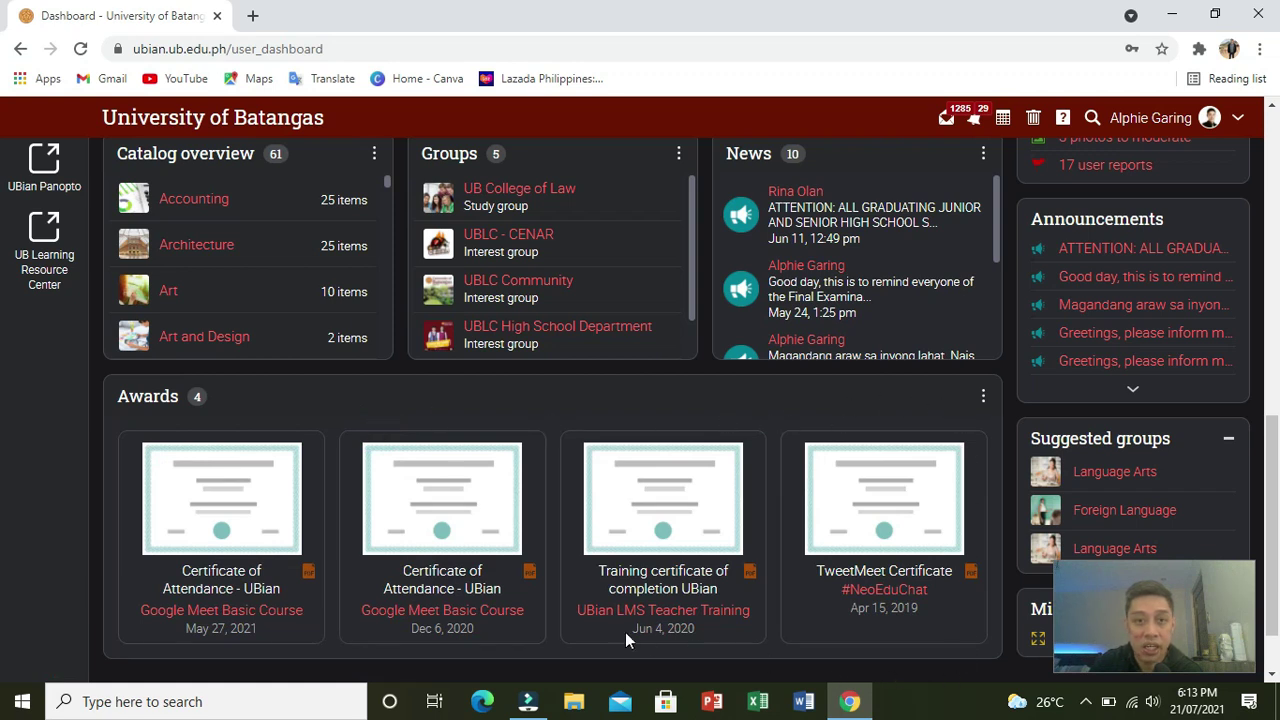
left_click(984, 399)
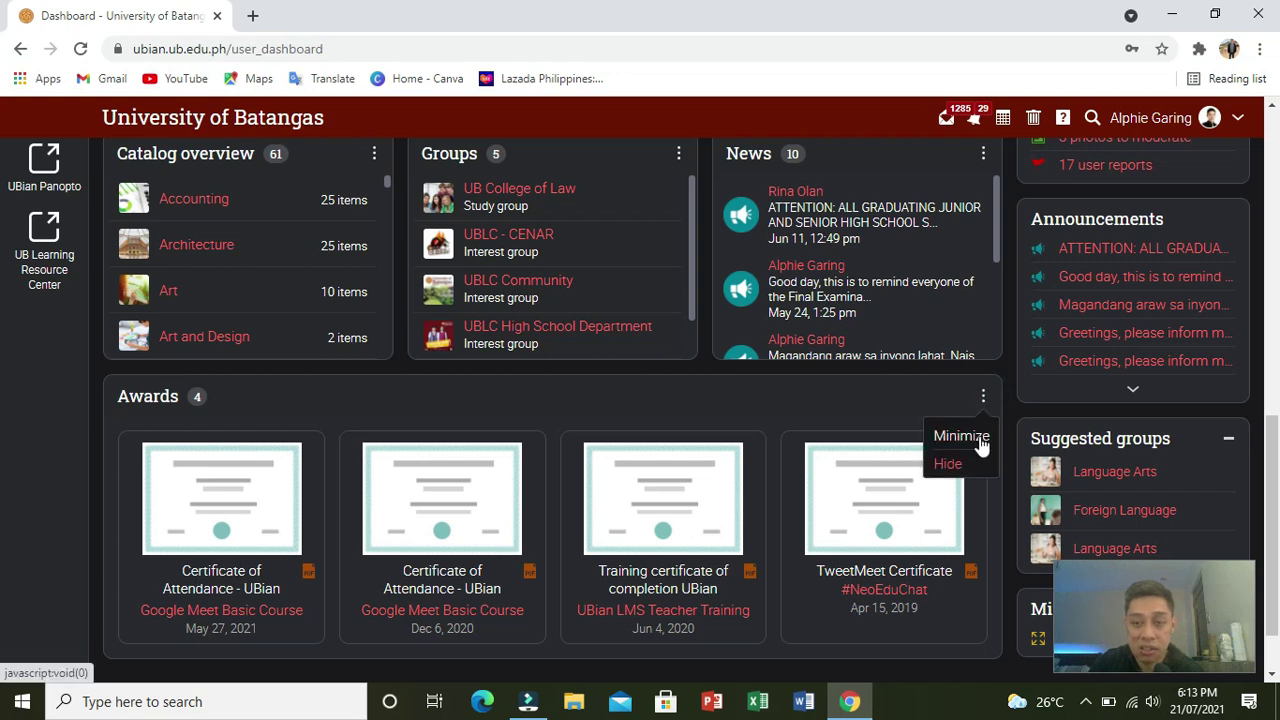
left_click(980, 435)
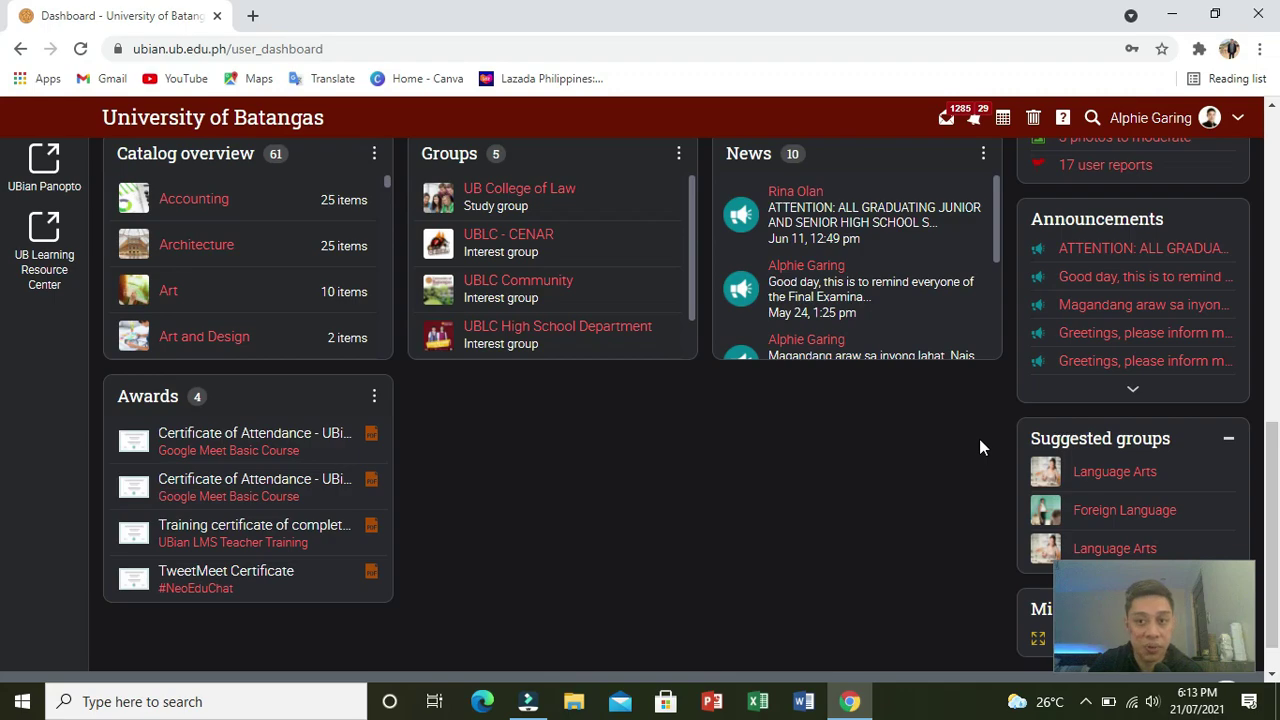